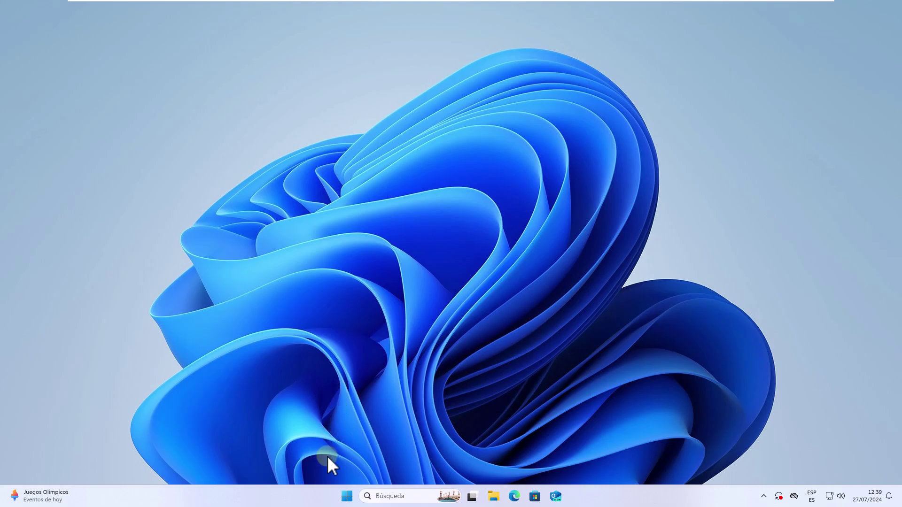
- Launch Administrador de tareas from the Start button's quick links and close its window
right_click(345, 495)
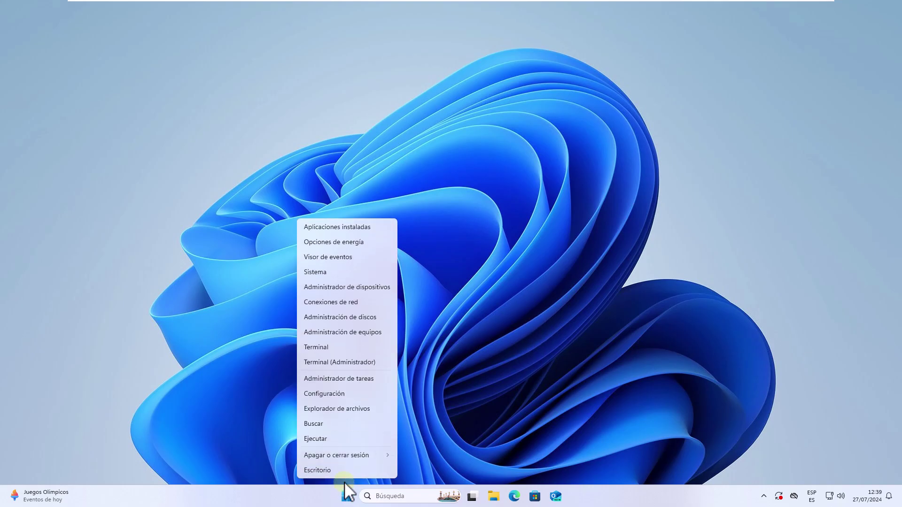
click(373, 379)
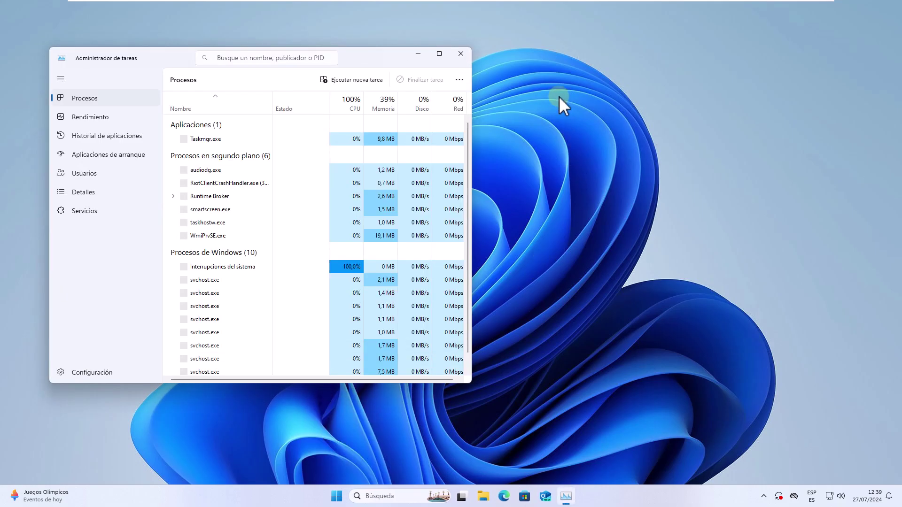
click(458, 53)
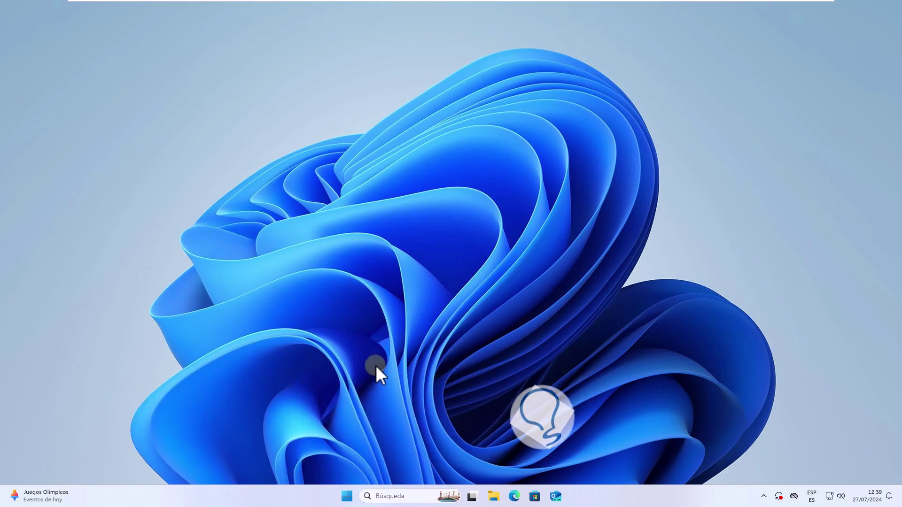
- Search Windows for "tareas", open Administrador de tareas from the results and close its window
click(403, 496)
text(tareas)
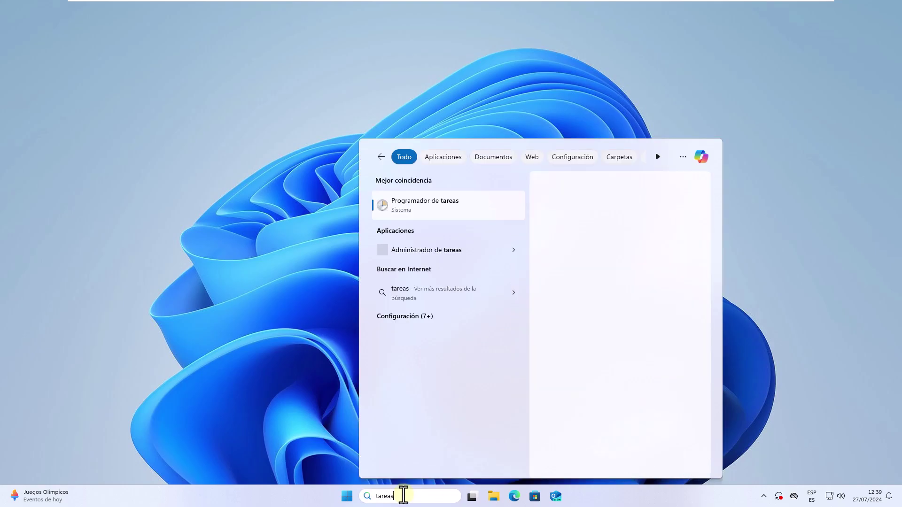
click(462, 254)
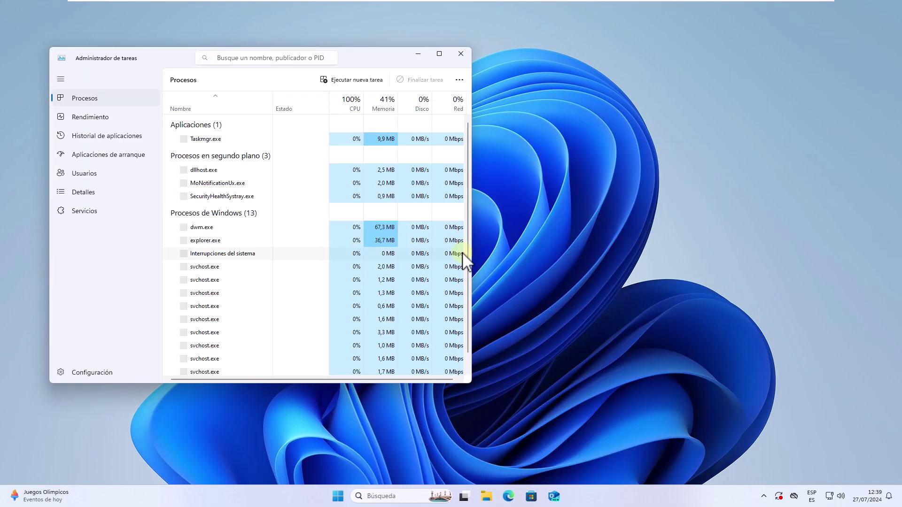
click(461, 53)
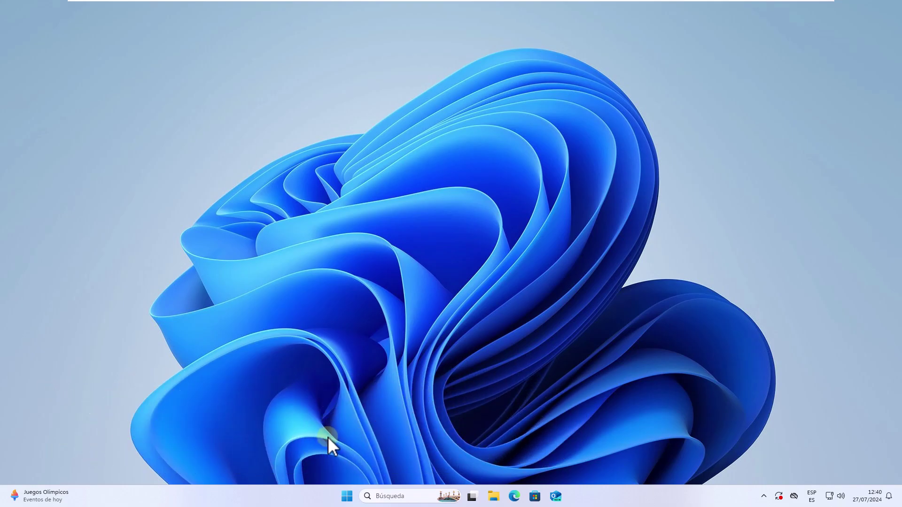
- Launch Administrador de tareas by running taskmgr from the Ejecutar dialog, and close its window
right_click(346, 495)
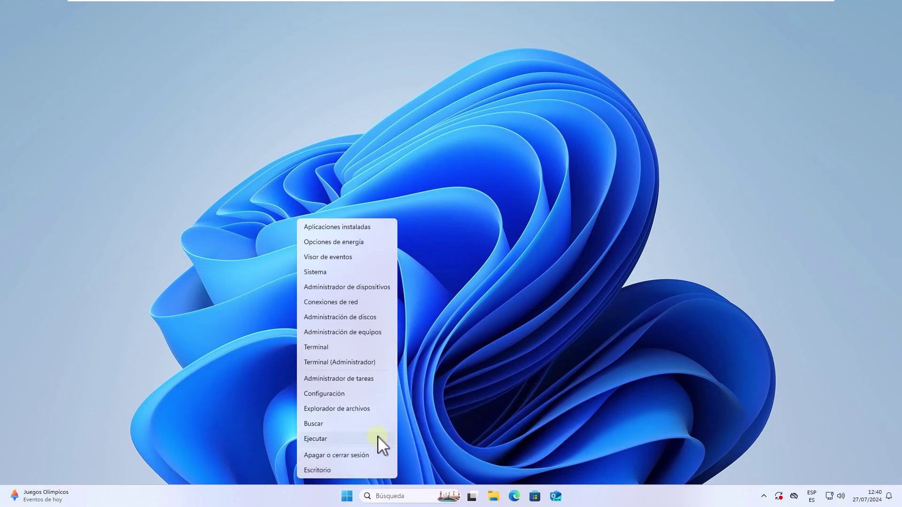
click(377, 436)
text(task)
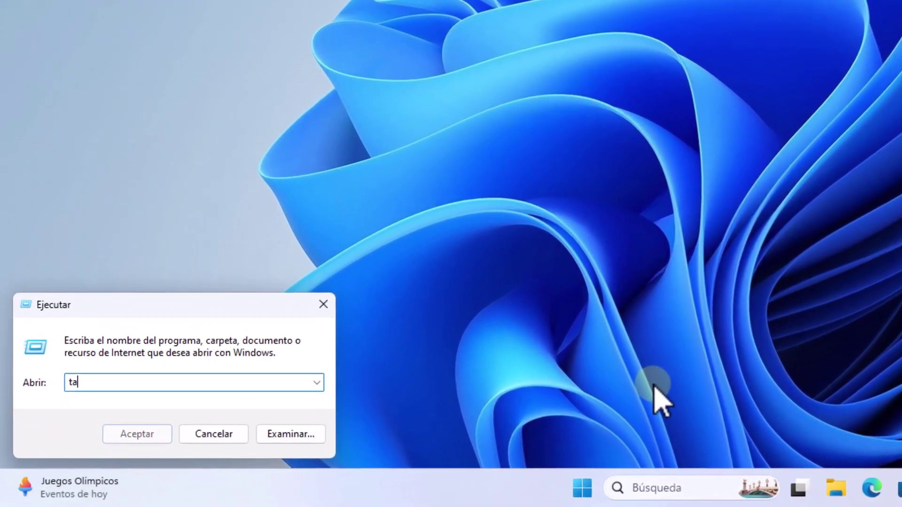
text(mgr)
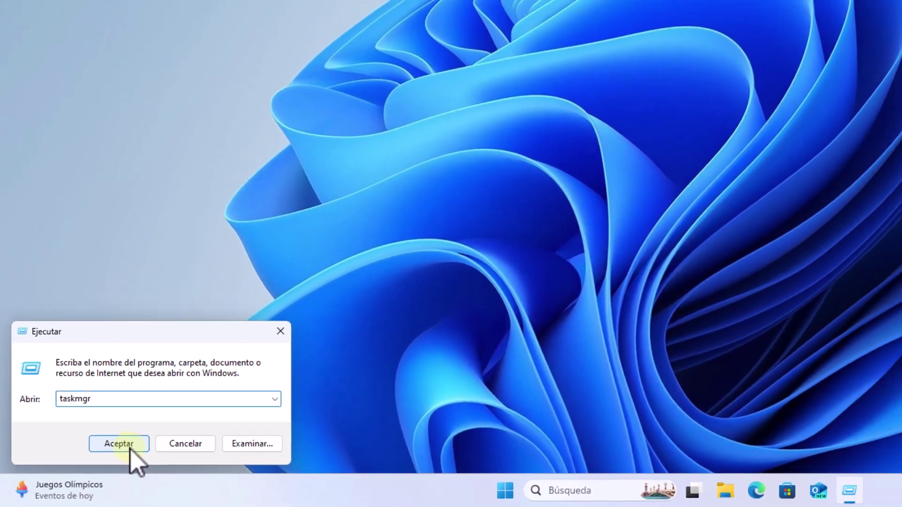
click(131, 446)
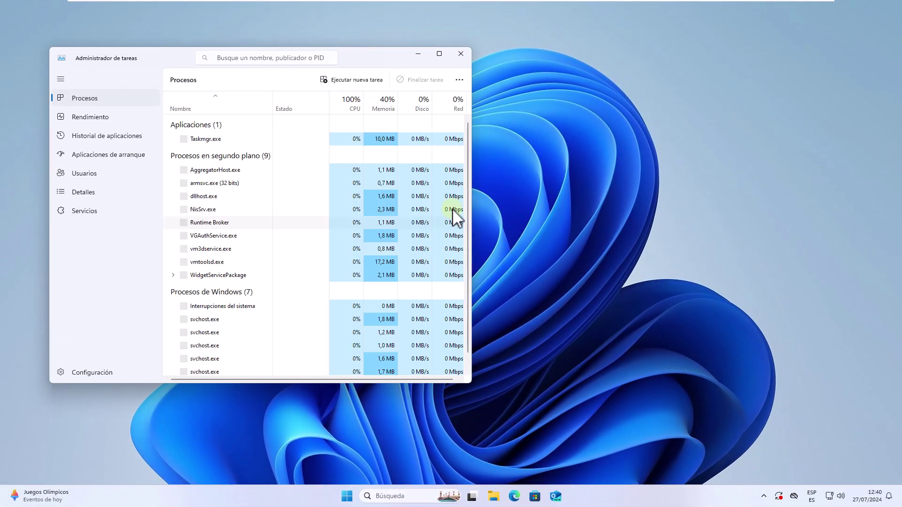
click(465, 53)
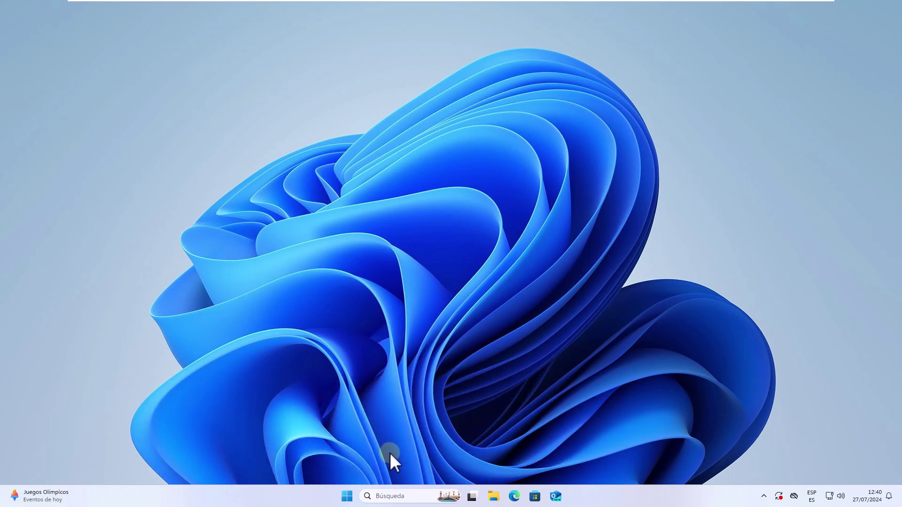
- Find Símbolo del sistema by searching for "cmd", run taskmgr in it, and close both Administrador de tareas and the console
click(398, 496)
text(cmd)
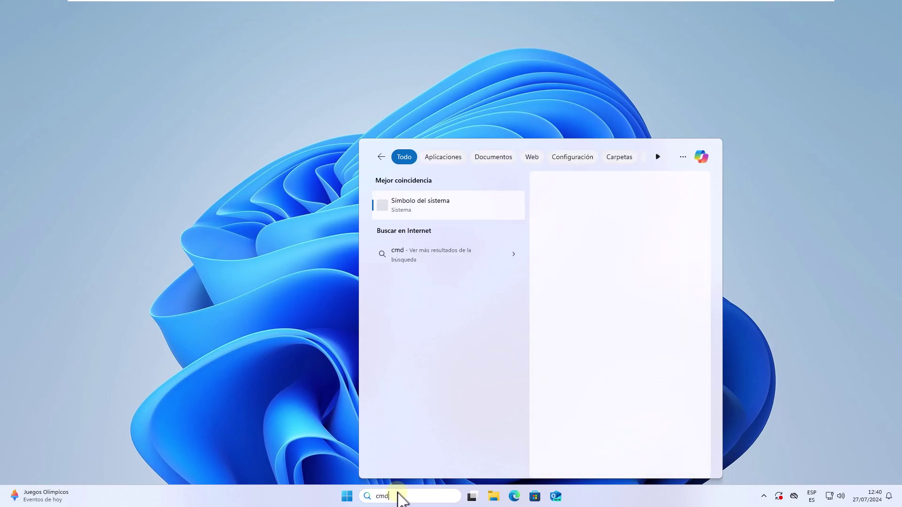
click(452, 214)
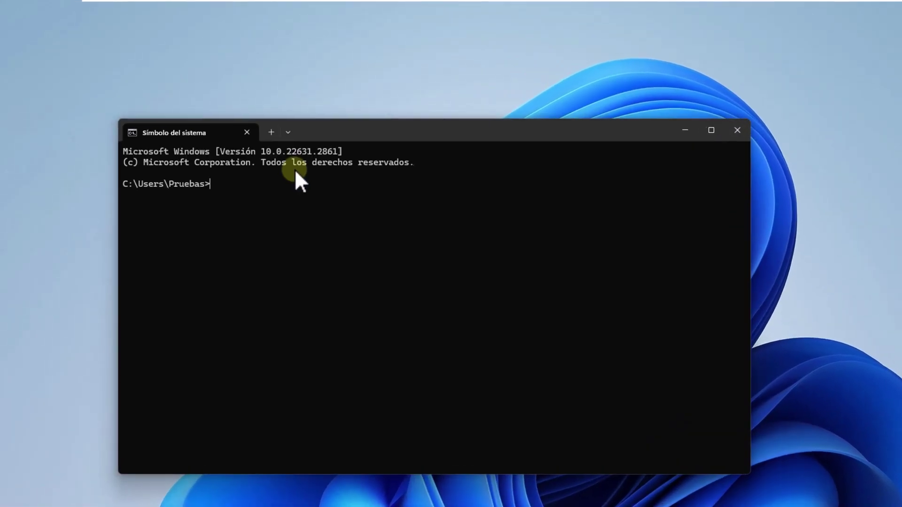
text(taskmgr)
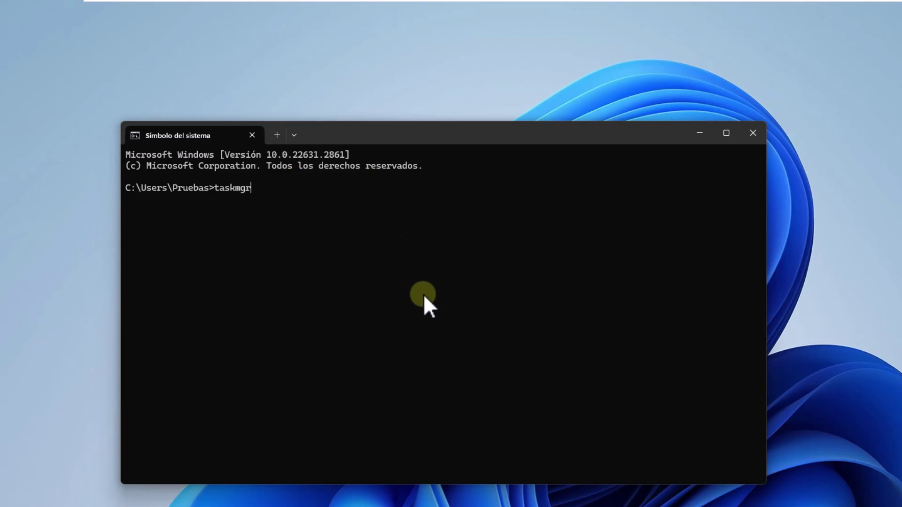
key(Return)
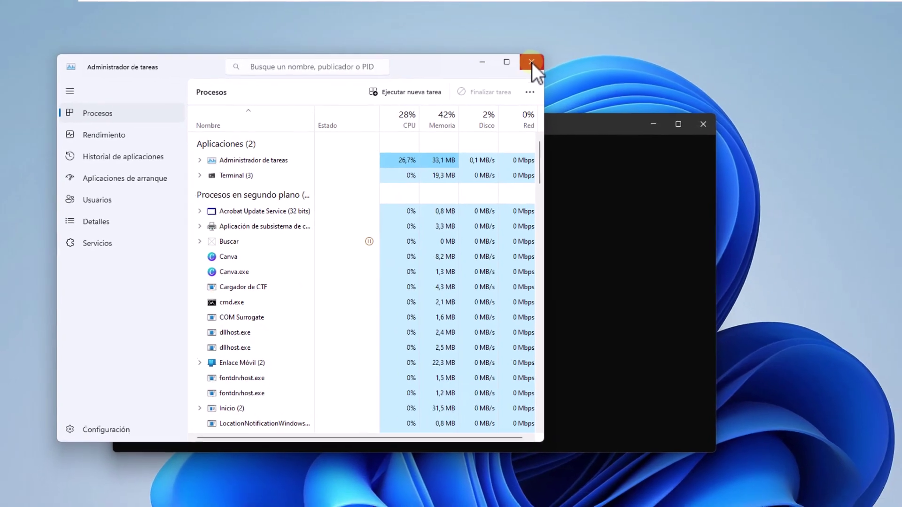
click(569, 67)
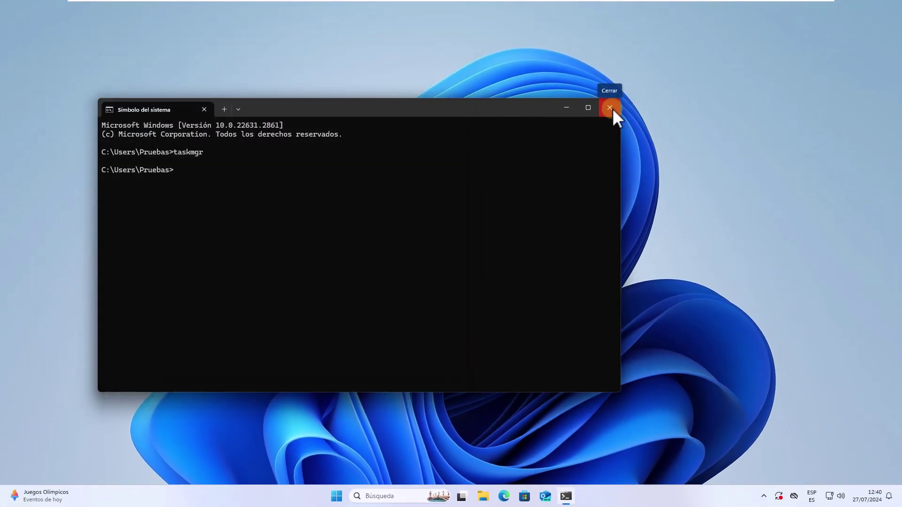
click(610, 108)
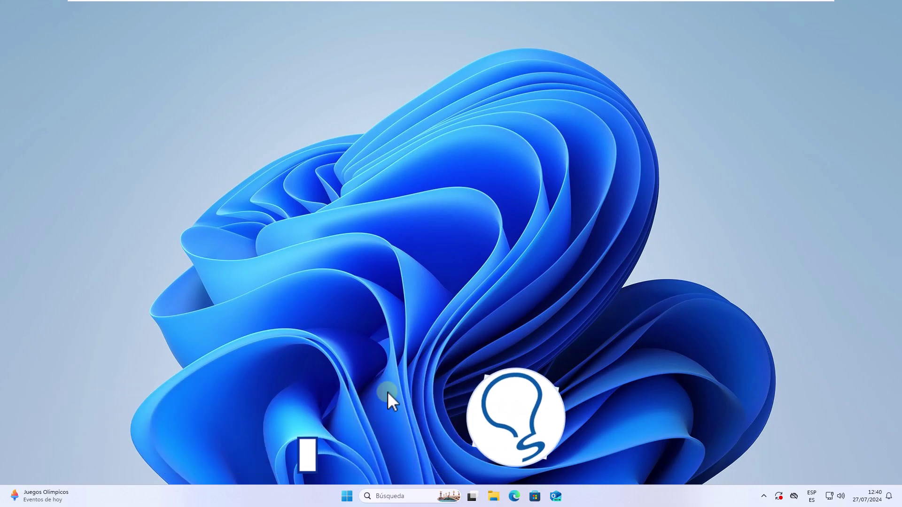
- Find Windows PowerShell (x86) by searching for "powershell", run taskmgr in it, and close both PowerShell and Administrador de tareas
click(389, 494)
text(powershell)
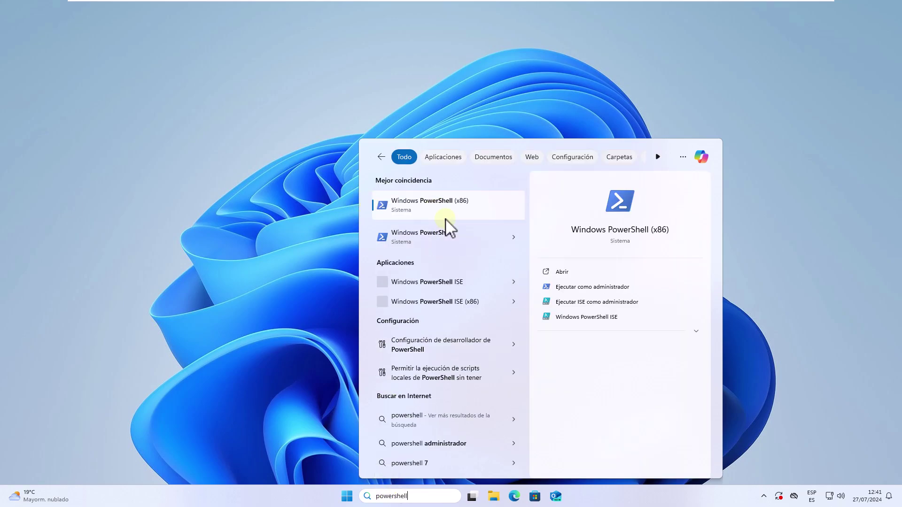
click(444, 214)
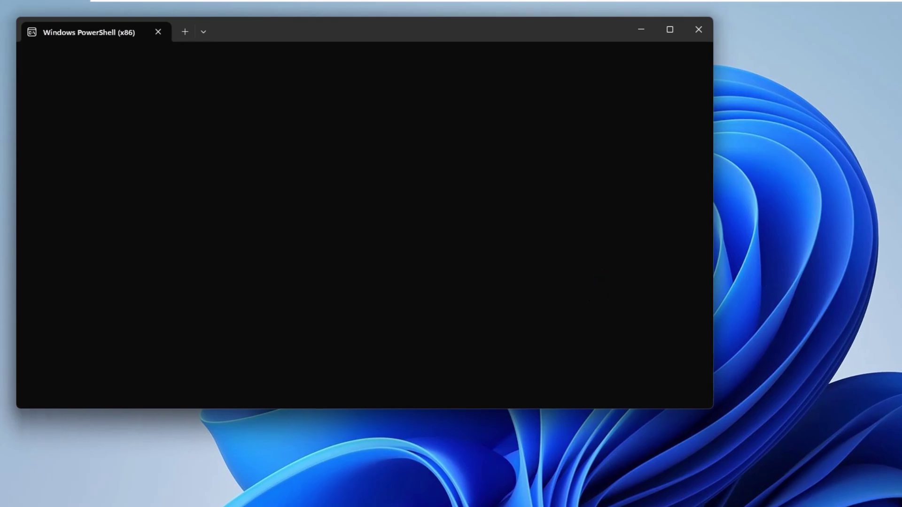
text(as)
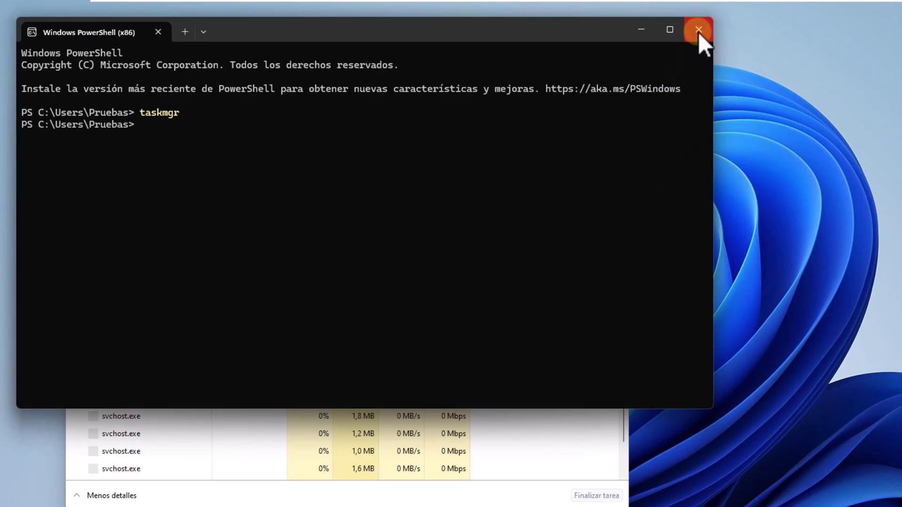
click(699, 30)
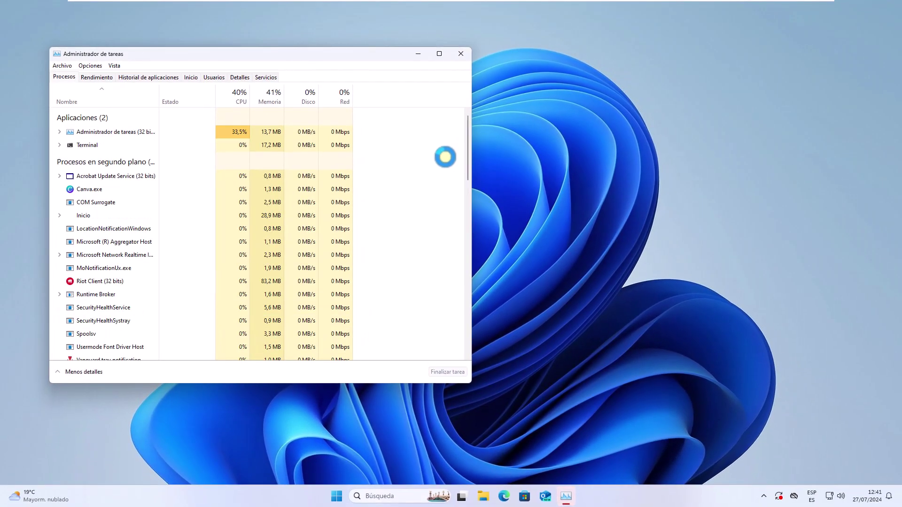
click(463, 54)
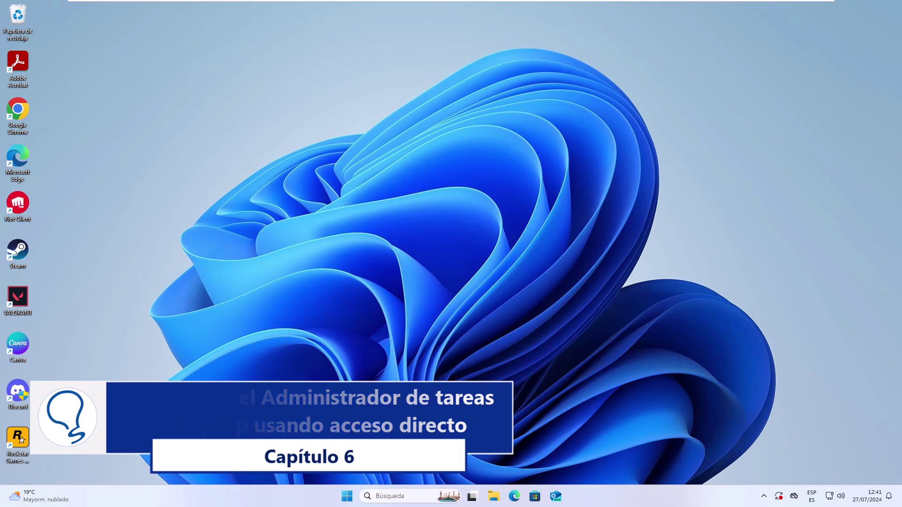
- Create a desktop shortcut with taskmgr as its location and "Administrador tareas" as its name
right_click(94, 46)
mouse_move(143, 121)
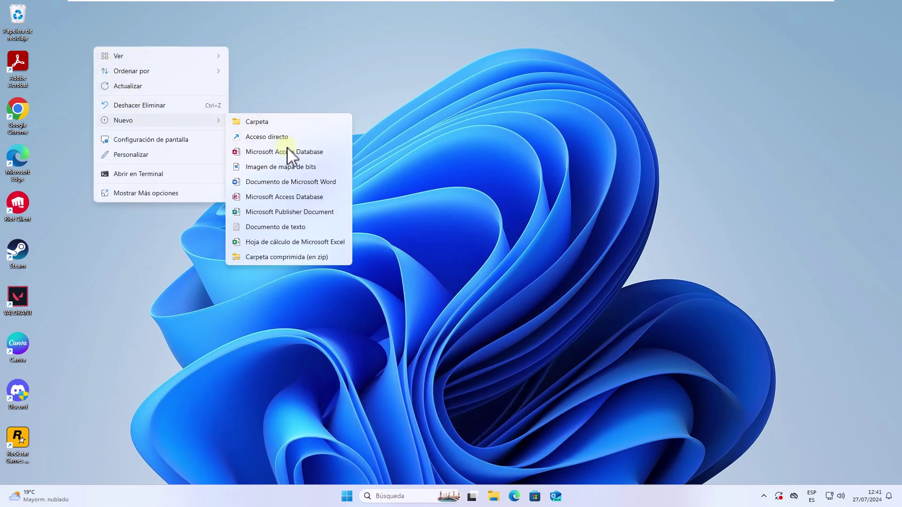
click(301, 139)
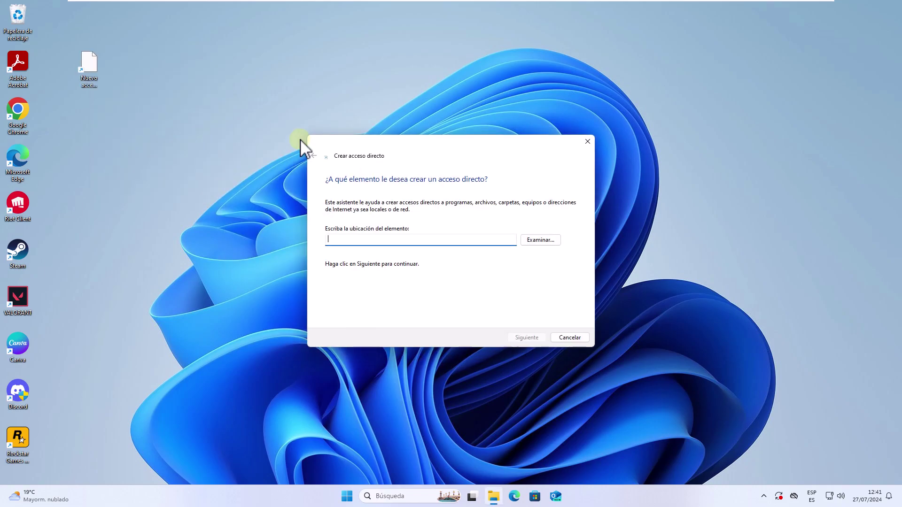
text(taskm)
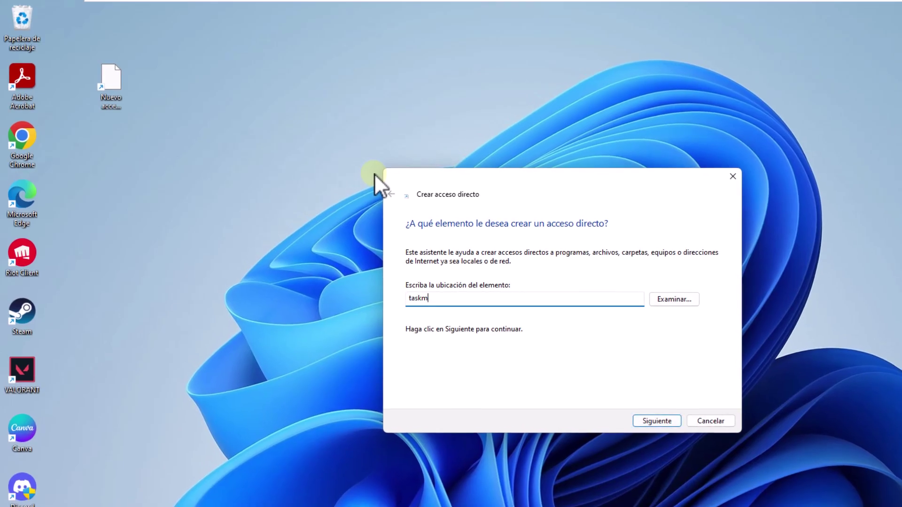
text(gr)
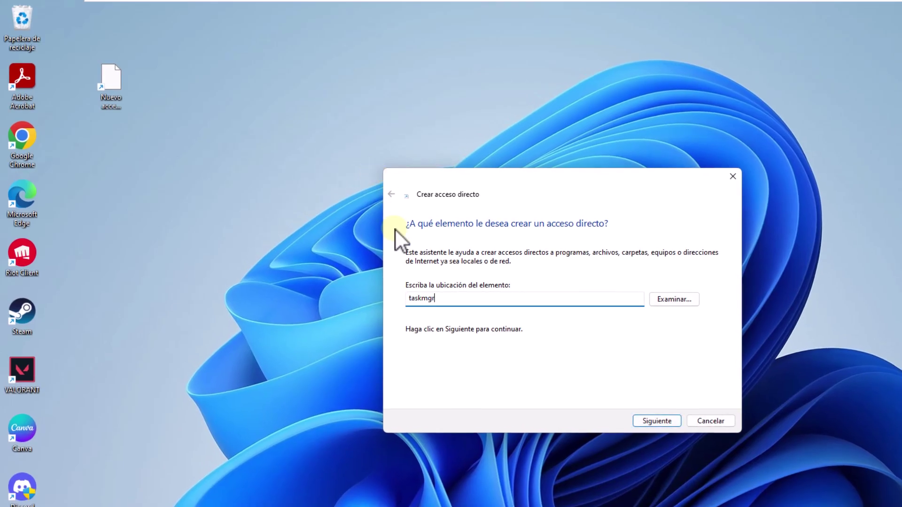
click(644, 417)
text(Administrador tareas)
click(666, 422)
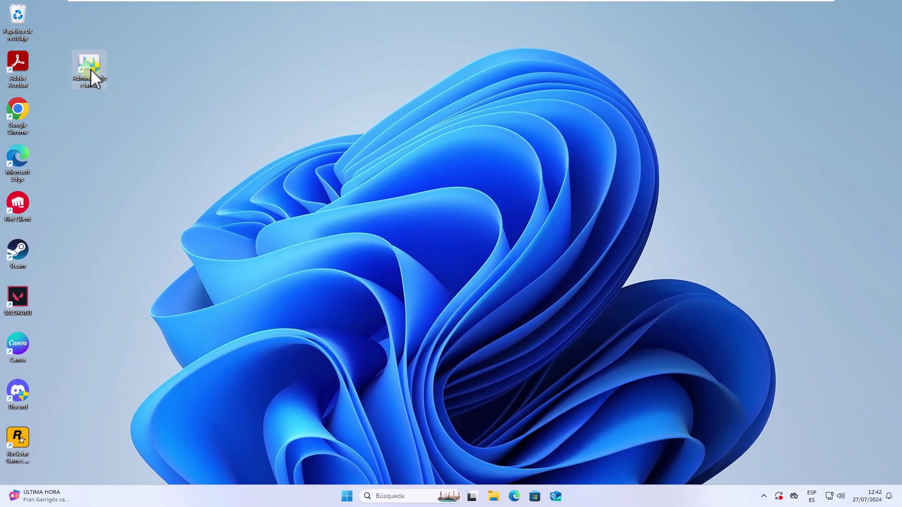
- Open Administrador de tareas from its desktop shortcut and close its window
double_click(103, 81)
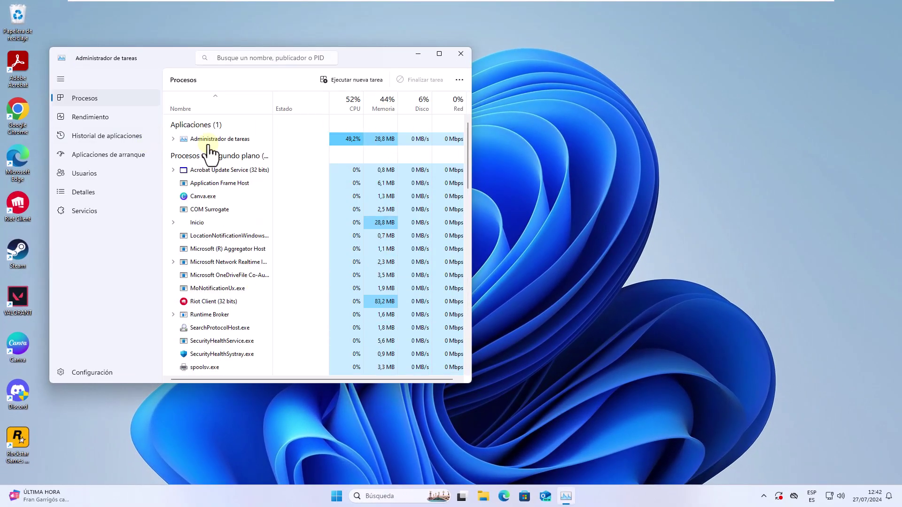
click(461, 53)
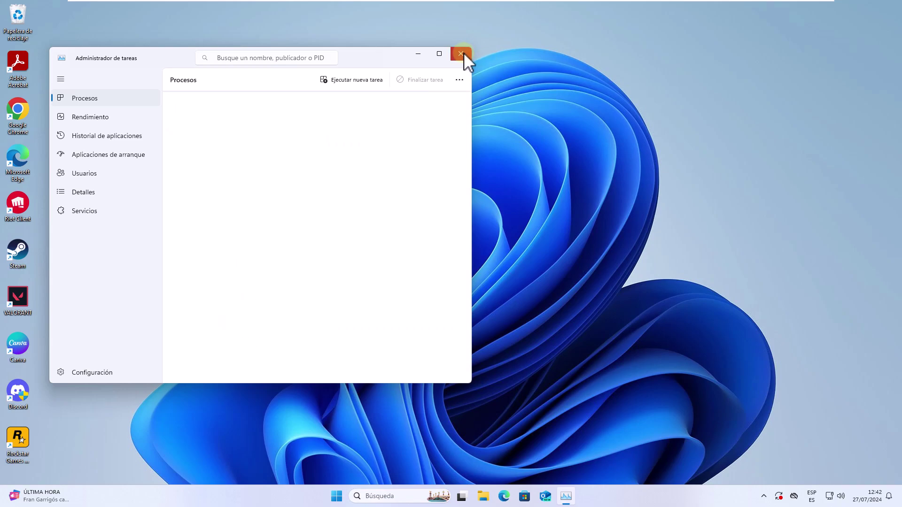